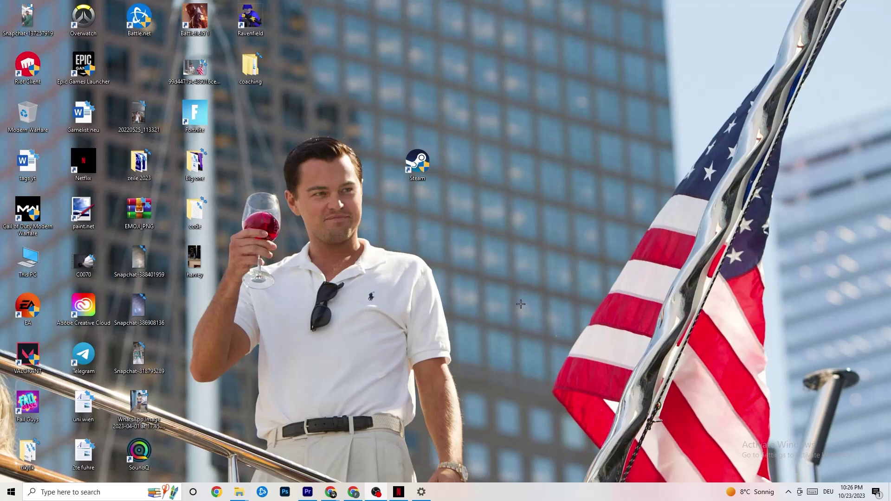
pyautogui.moveTo(420, 164); pyautogui.dragTo(298, 326)
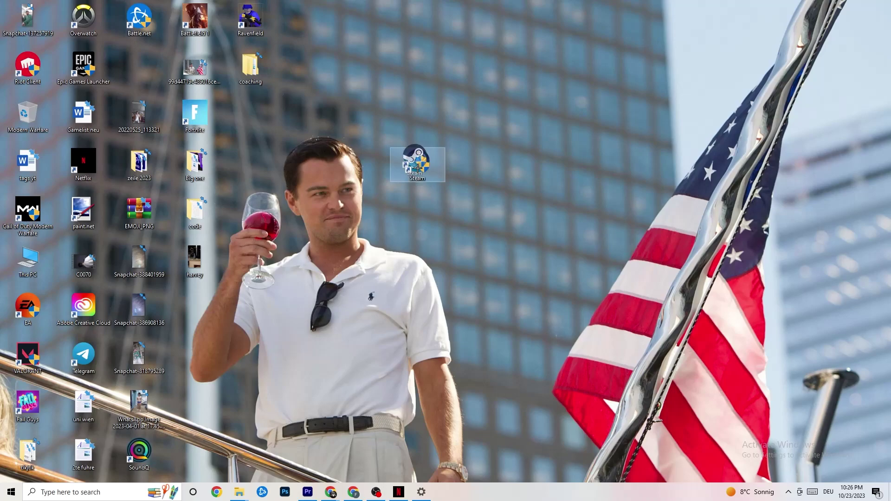
pyautogui.click(411, 113)
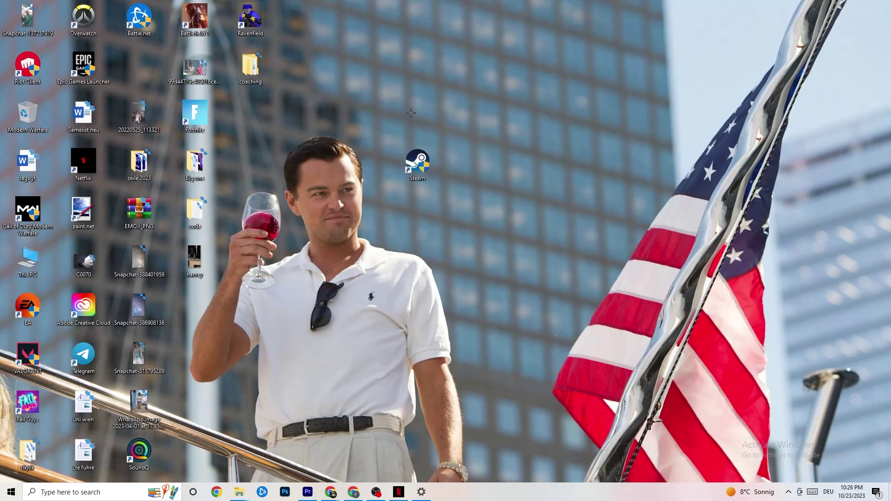
pyautogui.rightClick(426, 162)
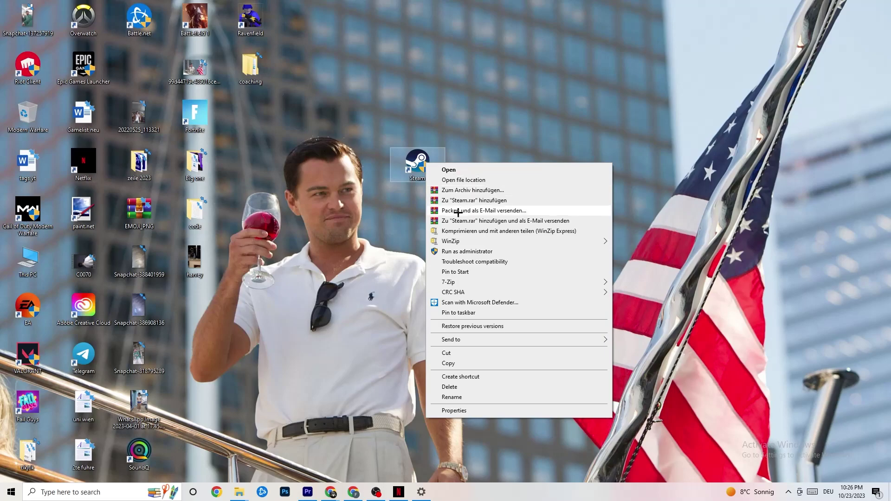
pyautogui.click(384, 247)
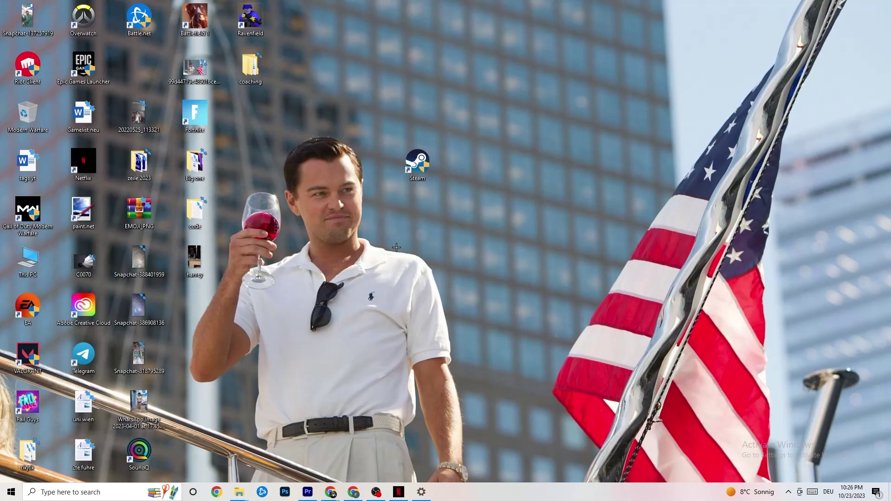
# Open the Steam shortcut's compatibility properties, review the compatibility mode versions on offer, and close the dialog with OK
pyautogui.rightClick(417, 165)
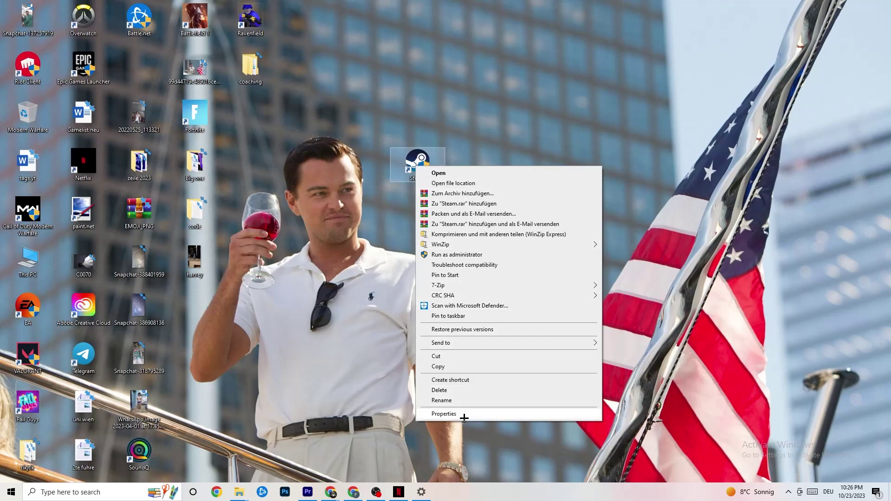
pyautogui.click(444, 414)
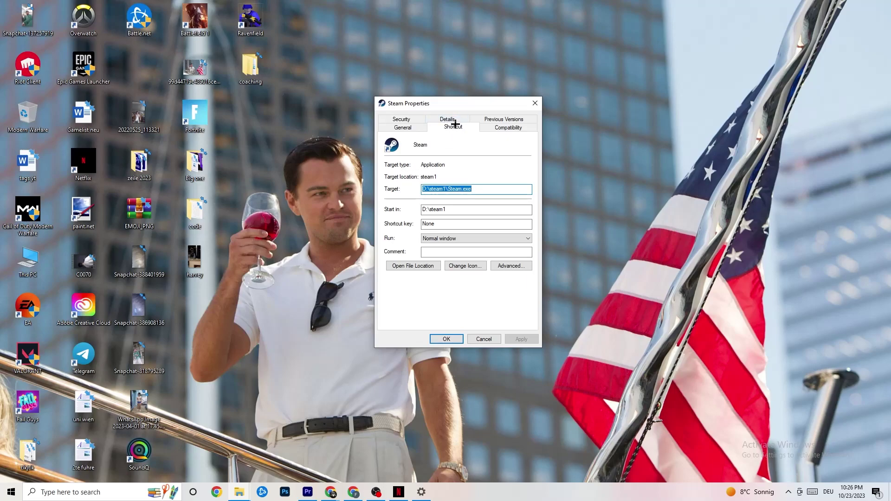
pyautogui.click(483, 126)
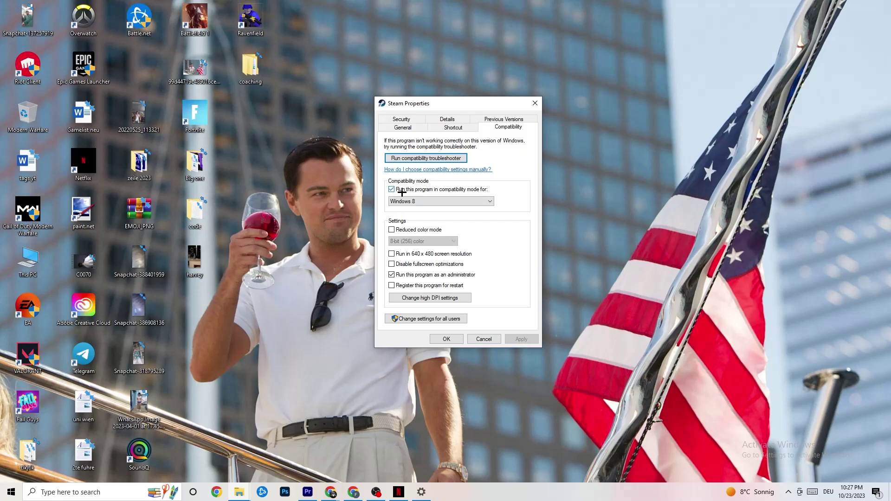
pyautogui.click(433, 201)
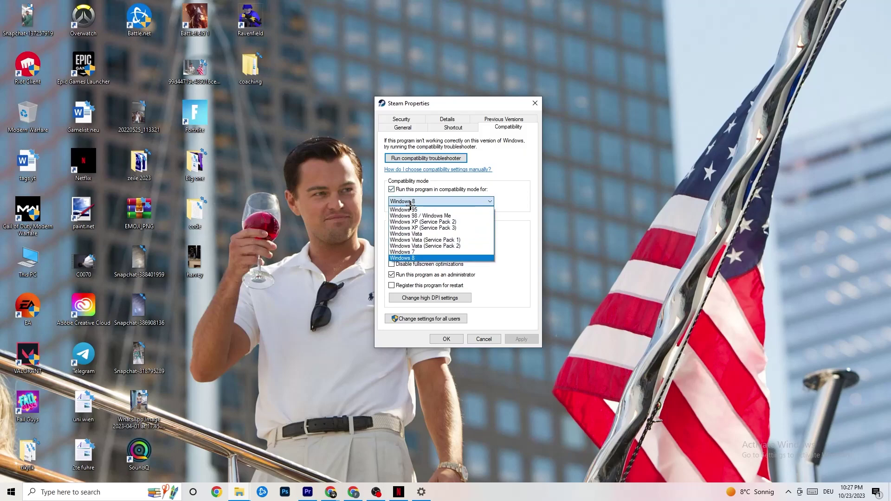
pyautogui.click(506, 212)
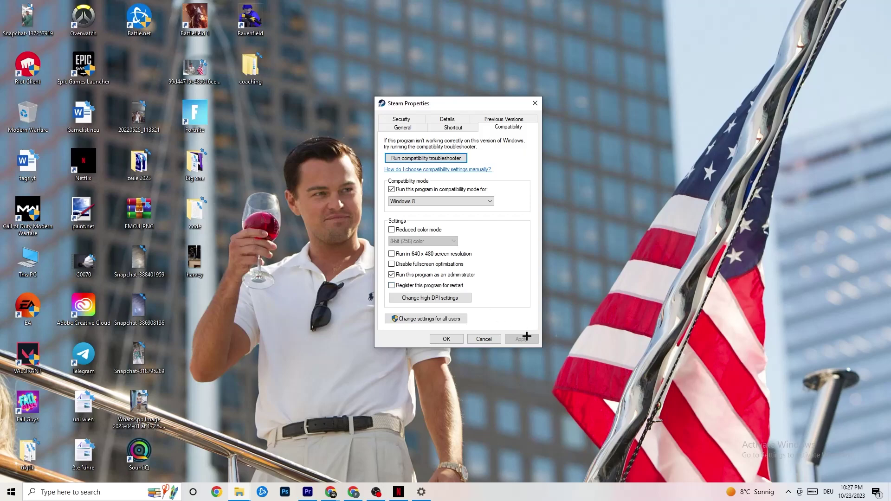
pyautogui.click(447, 341)
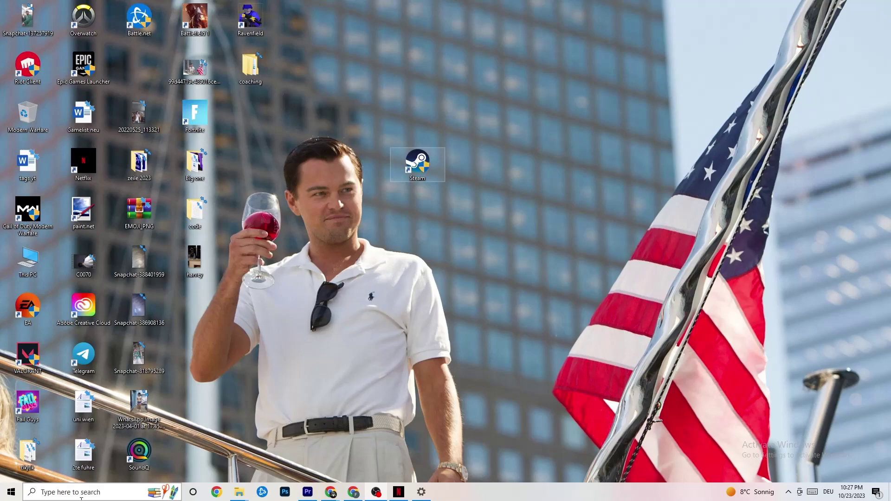
pyautogui.click(11, 492)
pyautogui.click(314, 447)
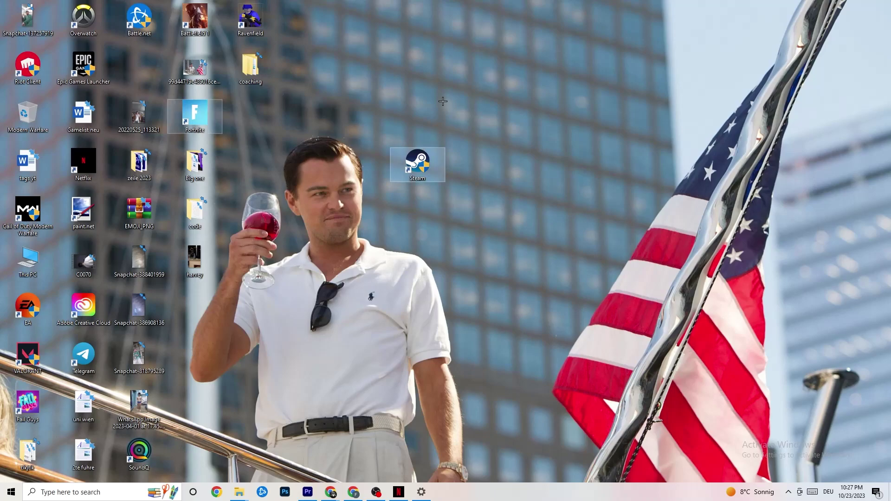
pyautogui.rightClick(408, 169)
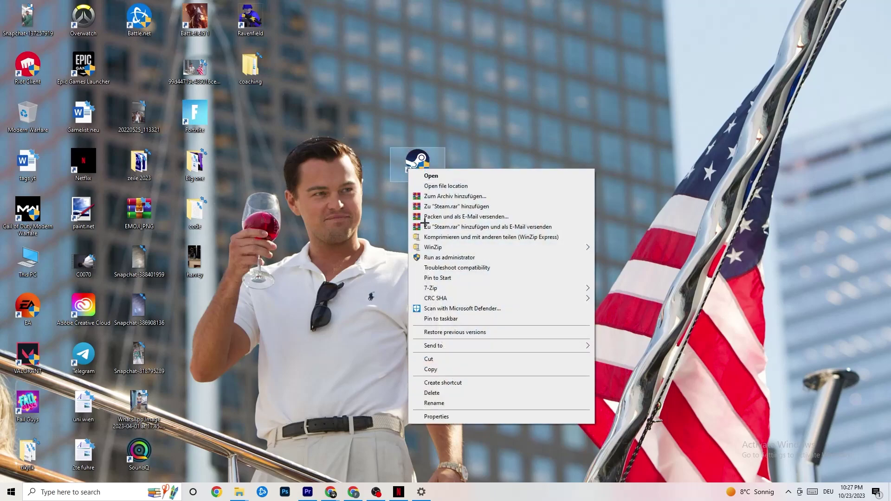
pyautogui.click(394, 256)
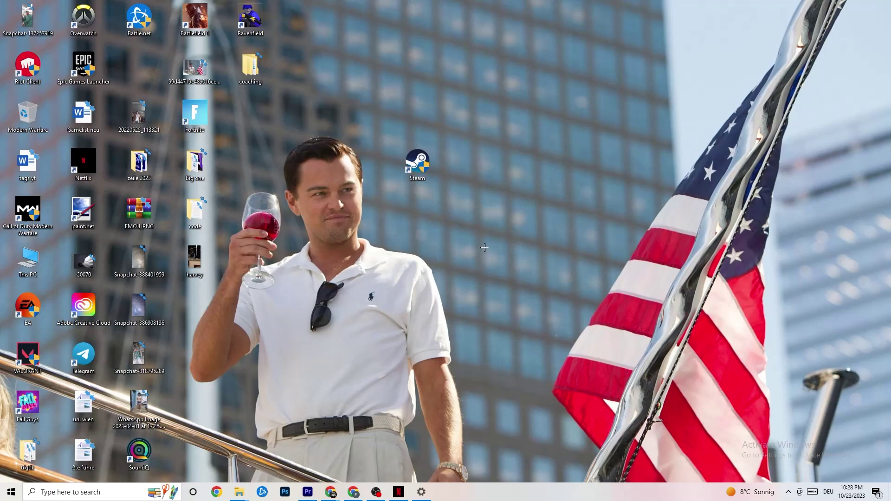
# Open Task Manager in a maximized window and look at the actions available for the running Google Chrome app
pyautogui.rightClick(492, 498)
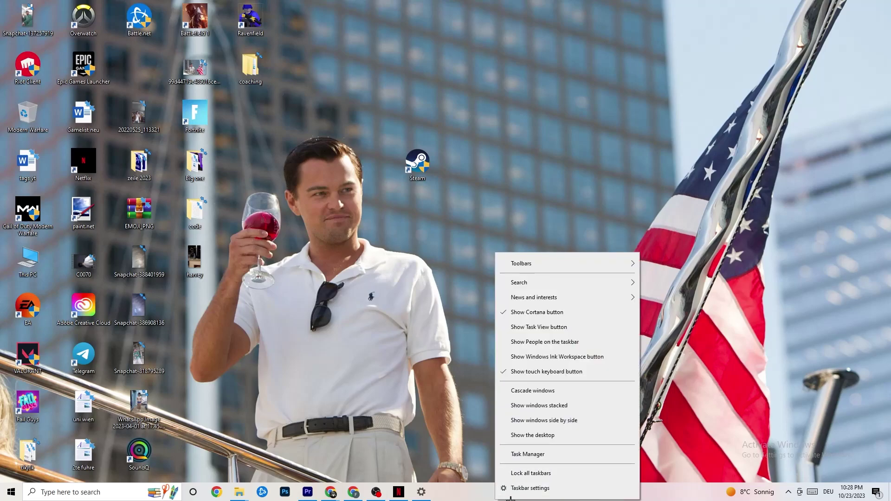
pyautogui.click(531, 454)
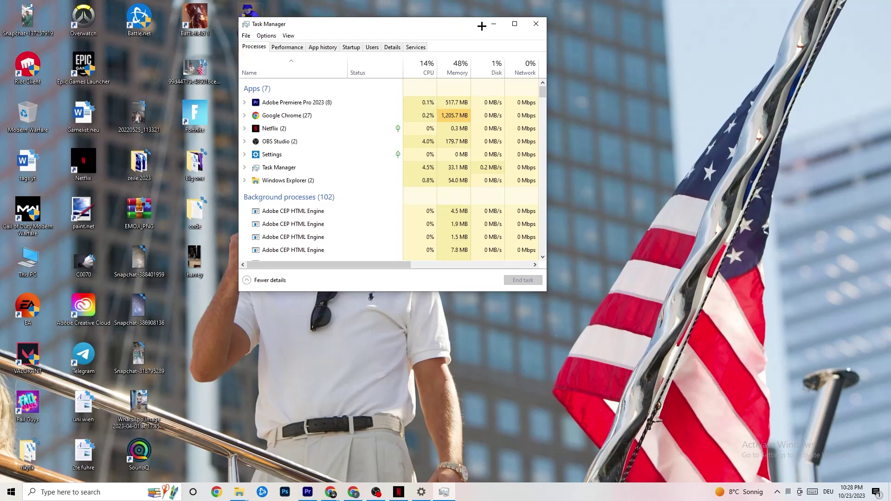
pyautogui.click(514, 23)
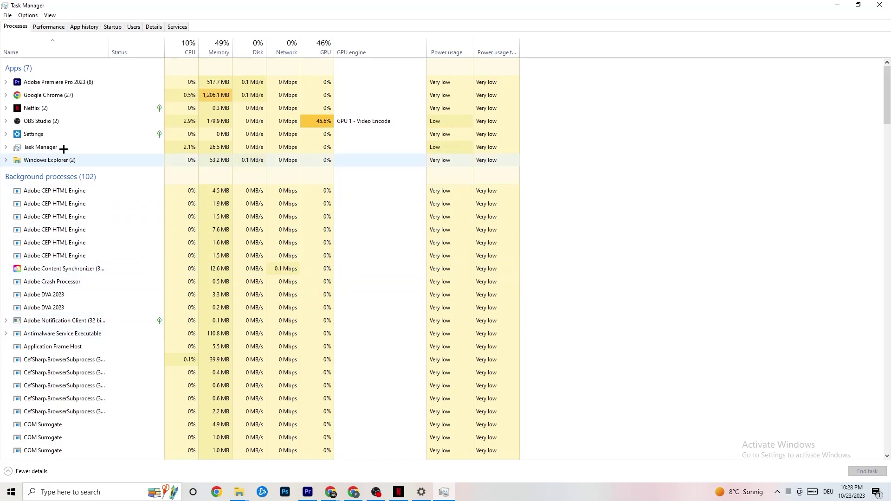
pyautogui.rightClick(64, 96)
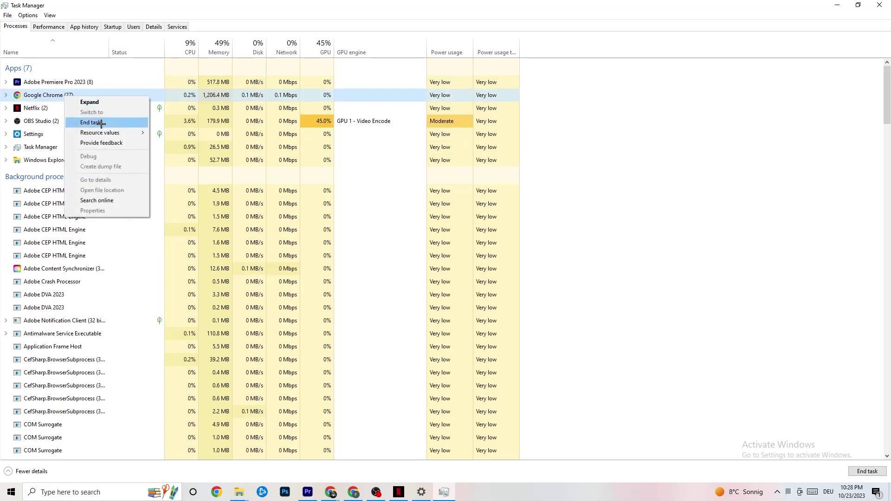
pyautogui.click(638, 108)
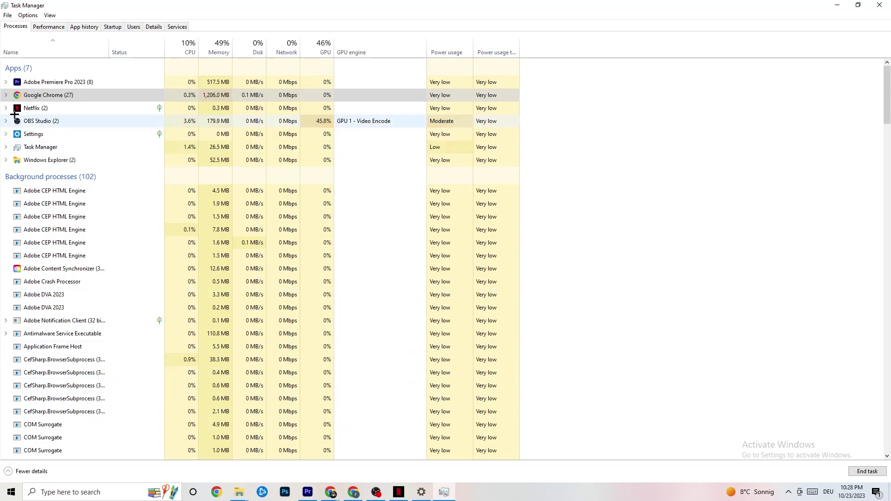
# View the detailed process list and inspect the priority levels available for the Adobe Premiere Pro process
pyautogui.click(155, 27)
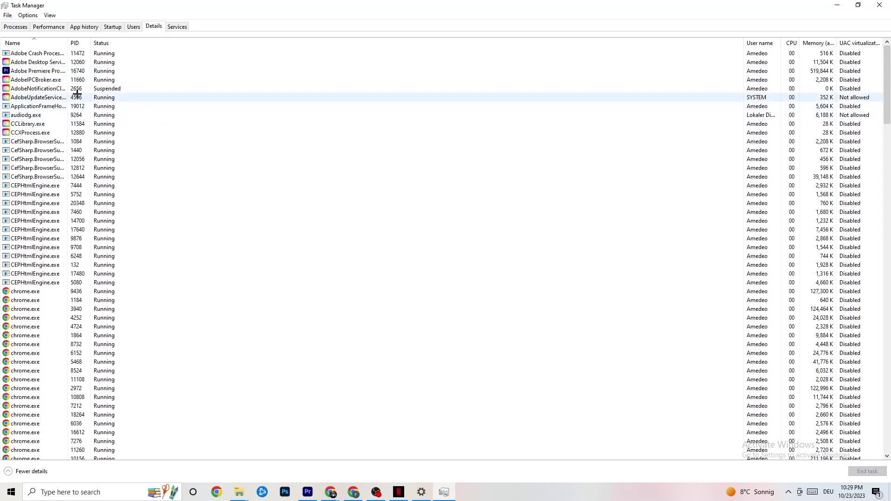
pyautogui.rightClick(48, 73)
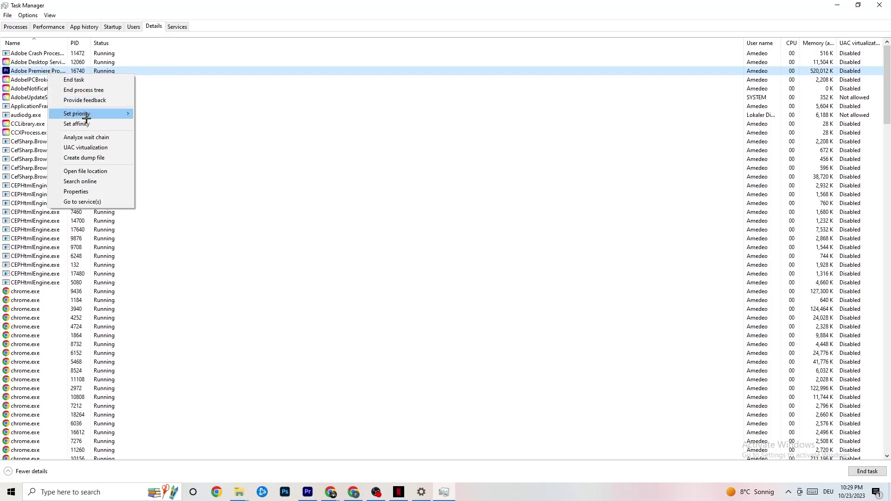
pyautogui.moveTo(87, 118)
pyautogui.moveTo(123, 111)
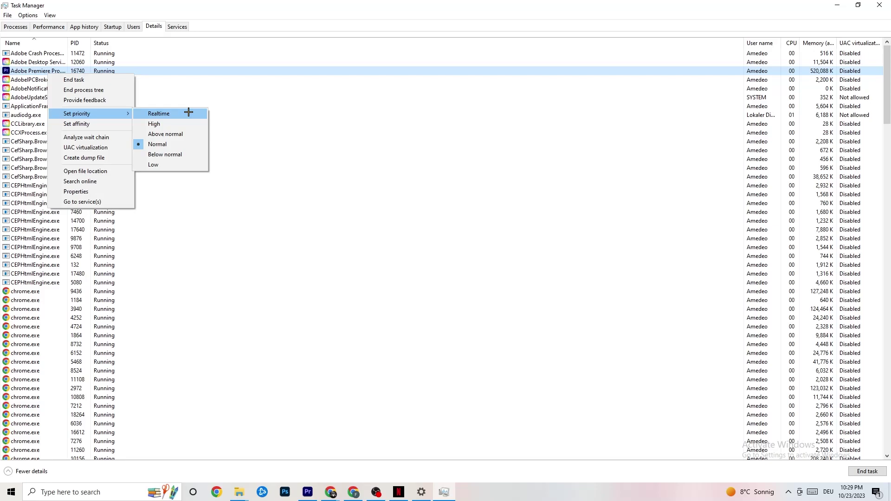
pyautogui.click(246, 98)
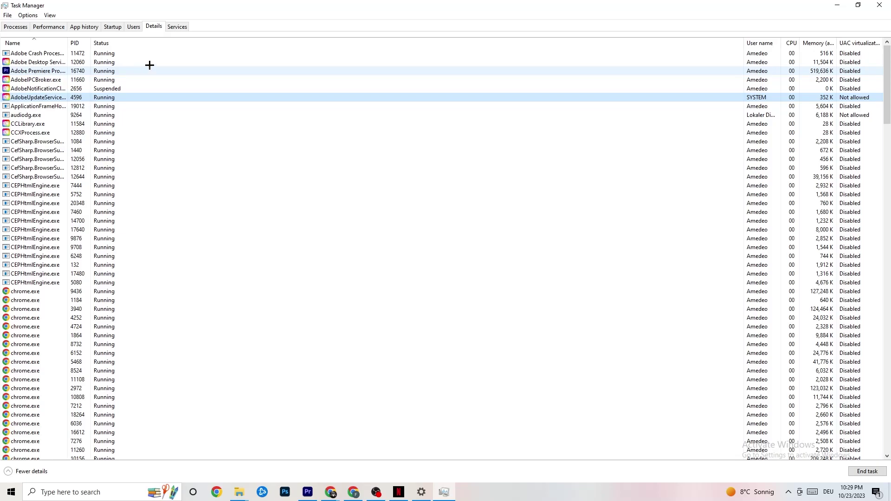
# Review the startup apps and the actions available for Razer Synapse, and close Task Manager
pyautogui.click(113, 27)
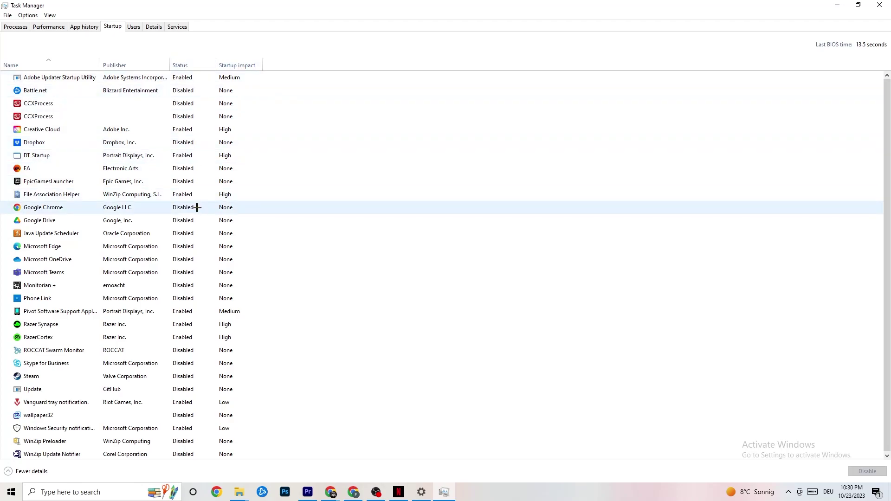
pyautogui.rightClick(181, 326)
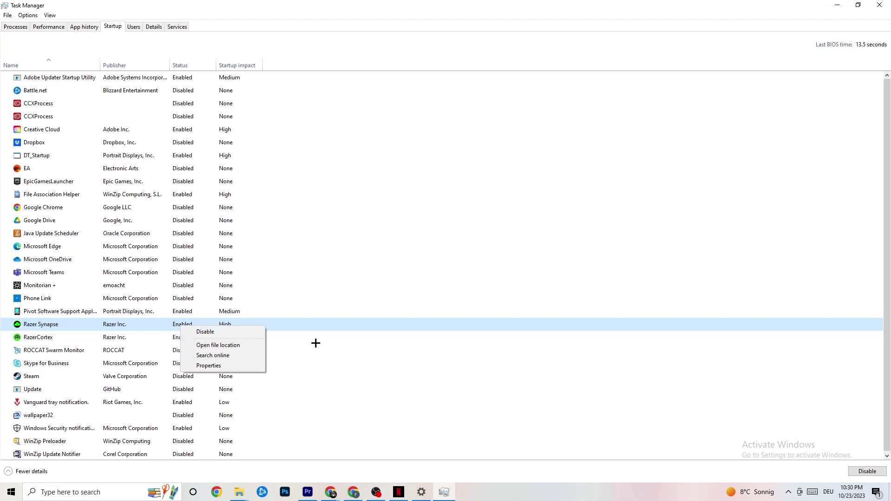
pyautogui.click(459, 47)
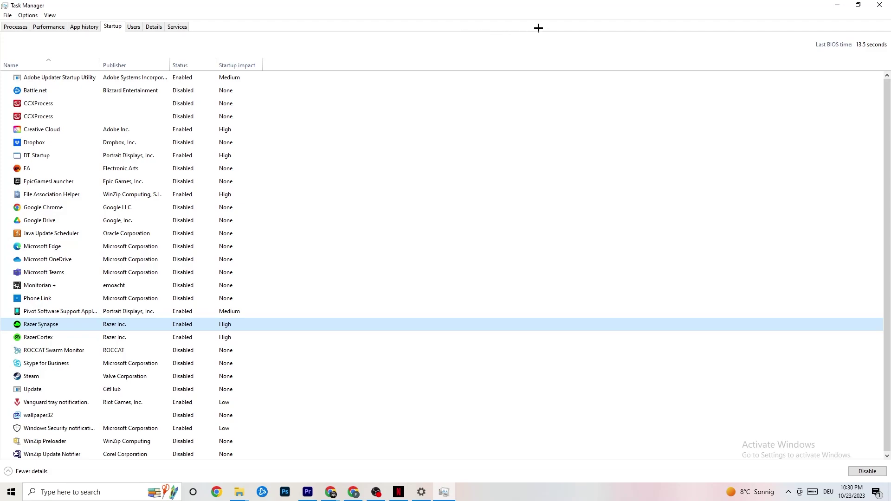
pyautogui.click(875, 4)
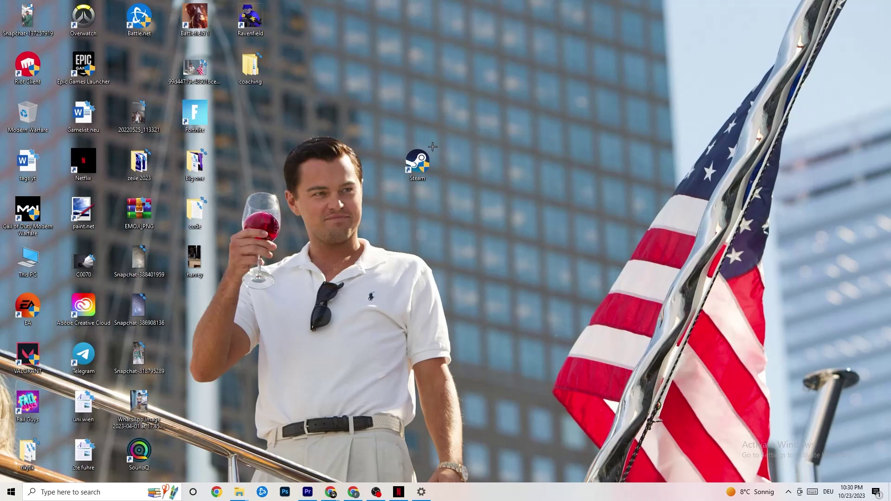
# Open the Windows display settings and check the scaling options for text, apps and other items
pyautogui.click(7, 496)
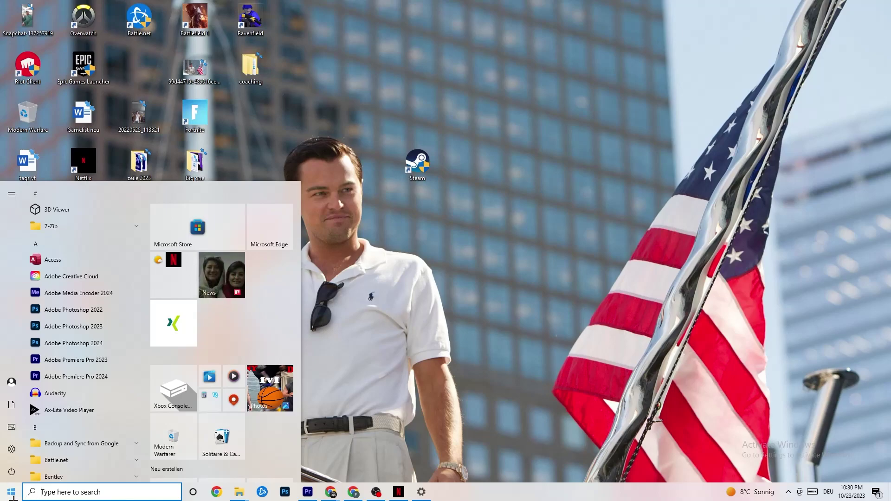
pyautogui.click(13, 449)
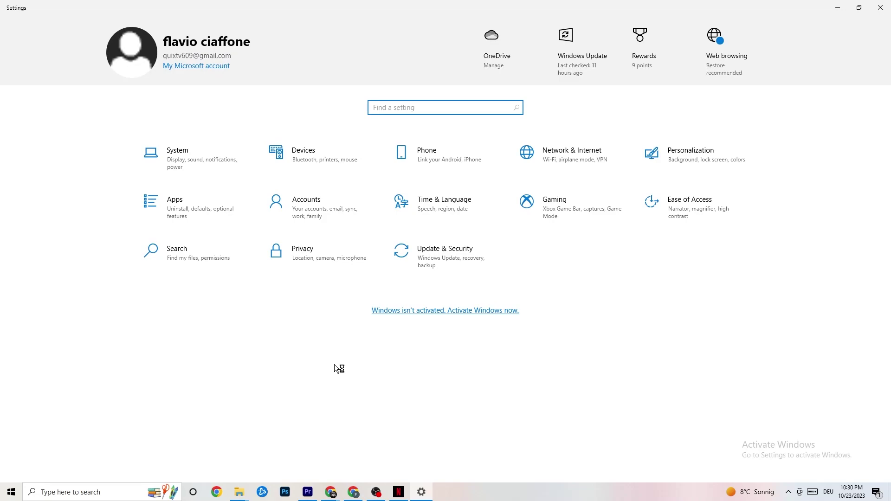
pyautogui.click(195, 157)
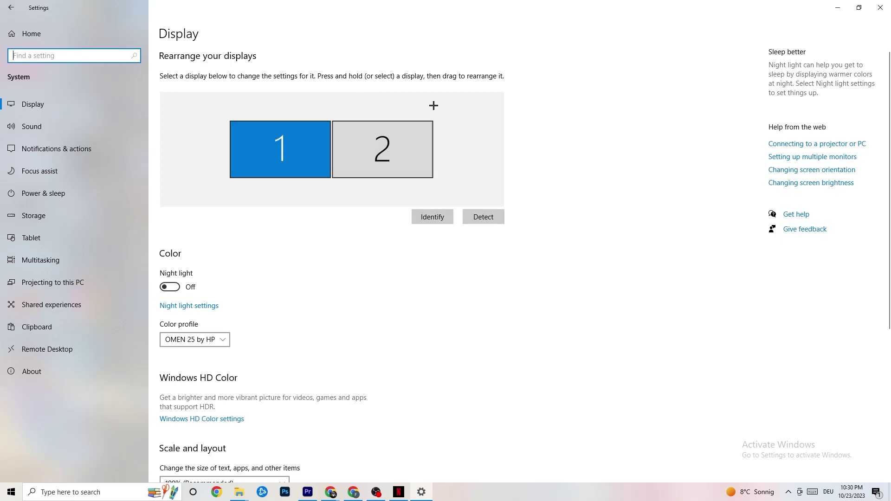
pyautogui.scroll(-5, 434, 105)
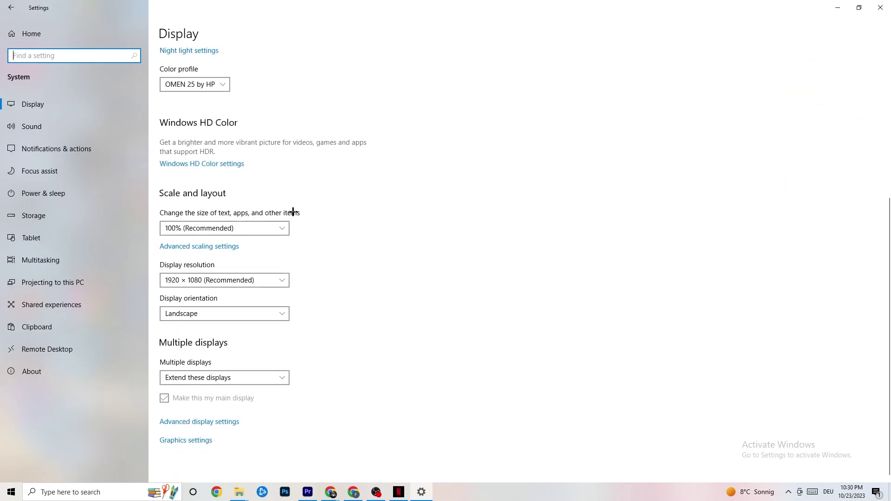
pyautogui.click(255, 226)
pyautogui.click(325, 187)
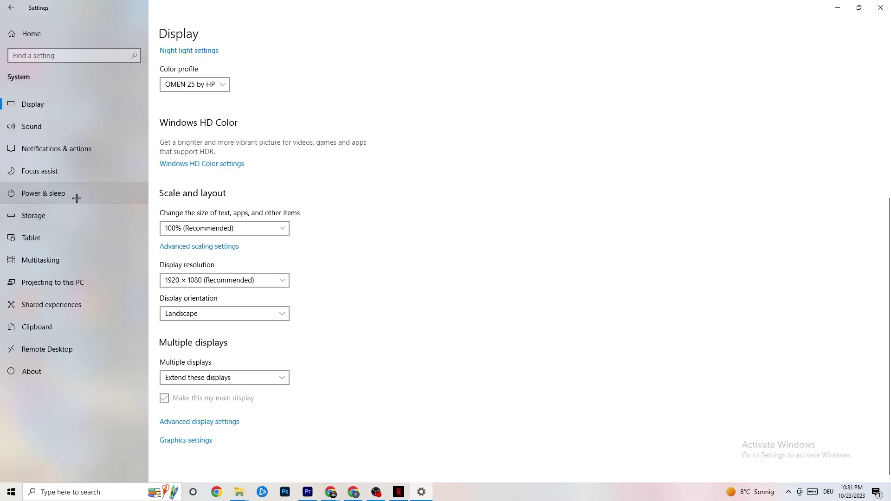
# Check the power and sleep settings, view the available power plans, and close the Power Options window
pyautogui.click(56, 194)
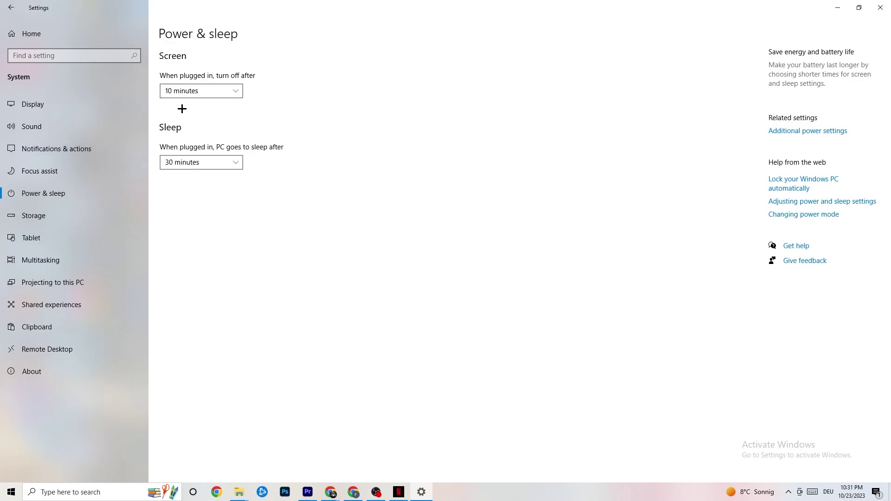
pyautogui.click(824, 132)
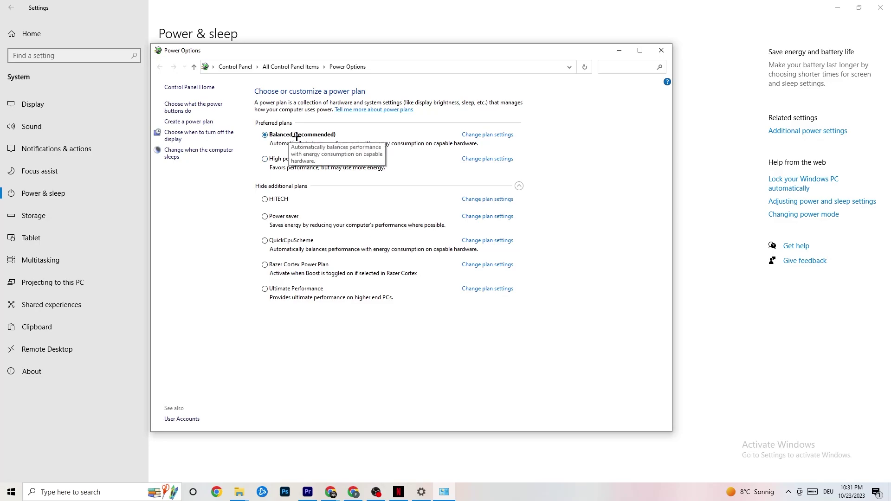
pyautogui.click(661, 50)
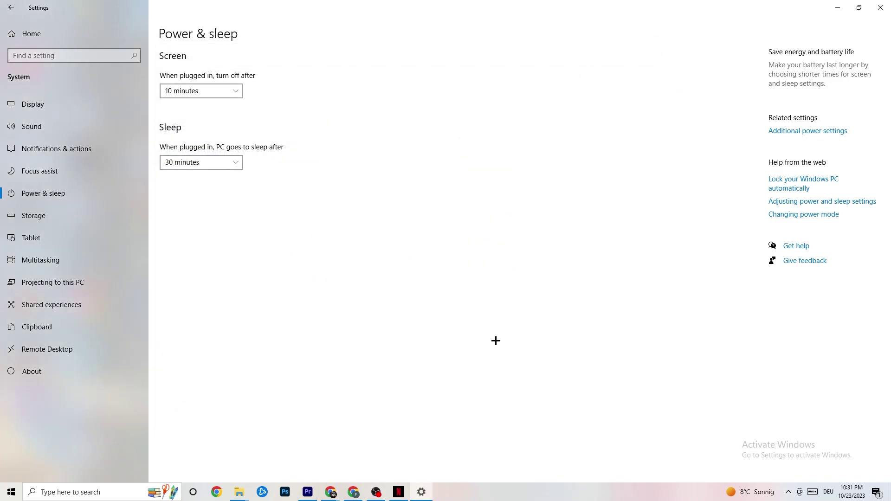
# Open the storage settings and check the Storage Sense configuration, including the options for how often it runs
pyautogui.click(68, 216)
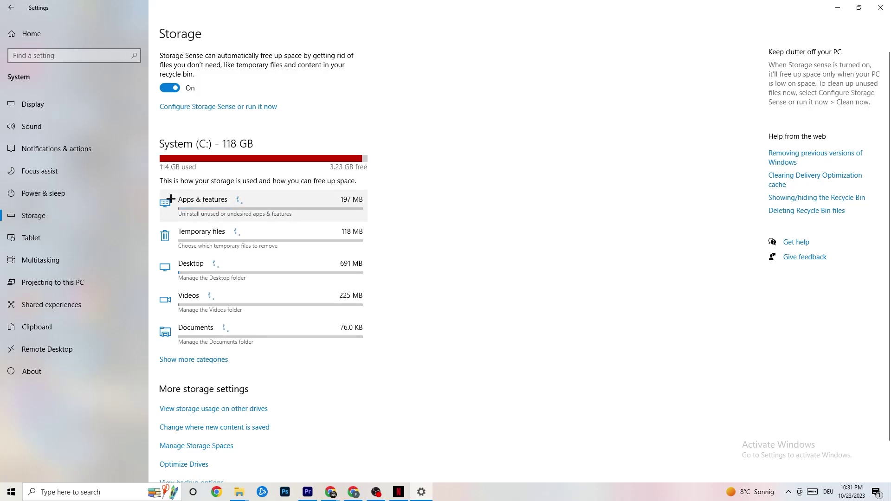
pyautogui.click(209, 107)
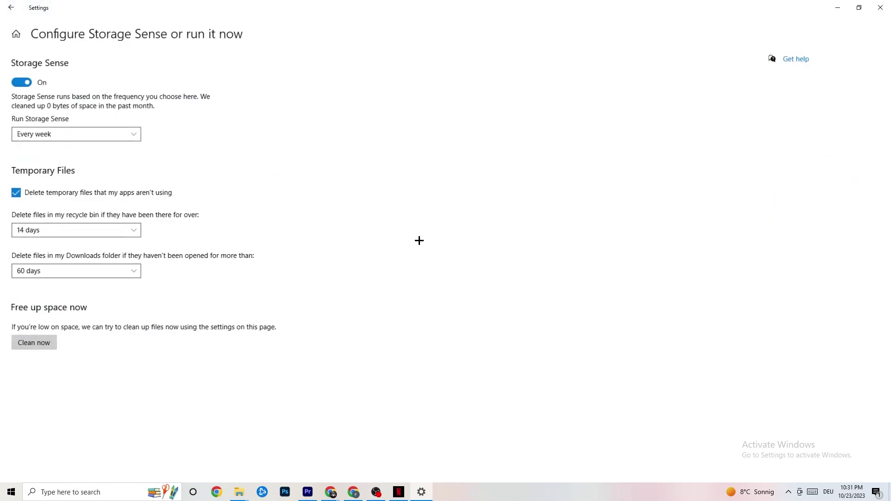
pyautogui.click(101, 138)
pyautogui.click(265, 122)
pyautogui.click(83, 136)
pyautogui.click(264, 148)
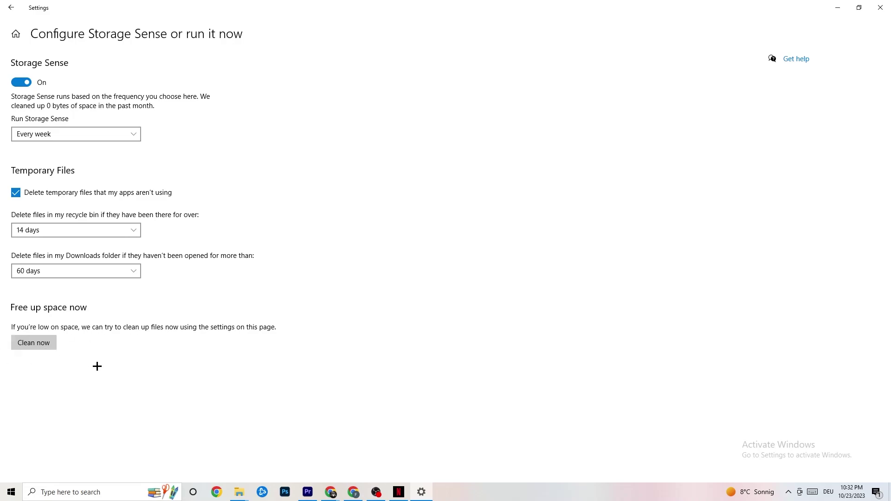
# Return to the Settings home and review the Gaming settings for Captures and Game Mode
pyautogui.click(9, 3)
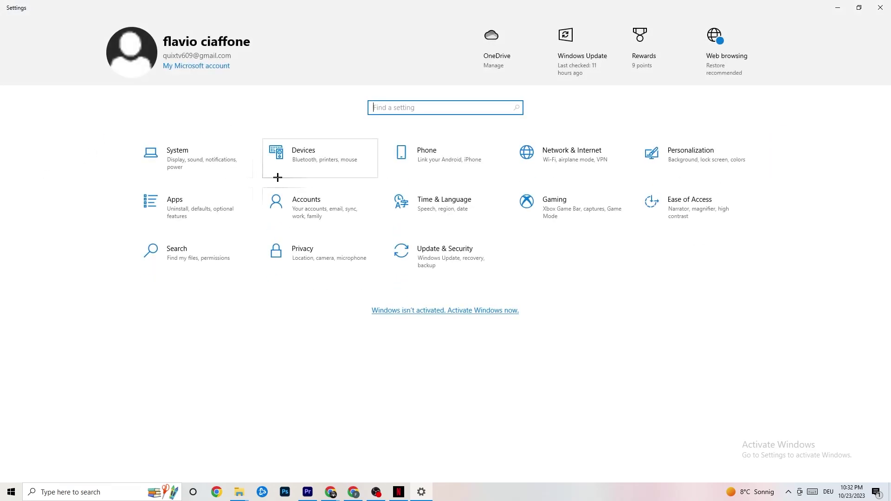
pyautogui.click(594, 212)
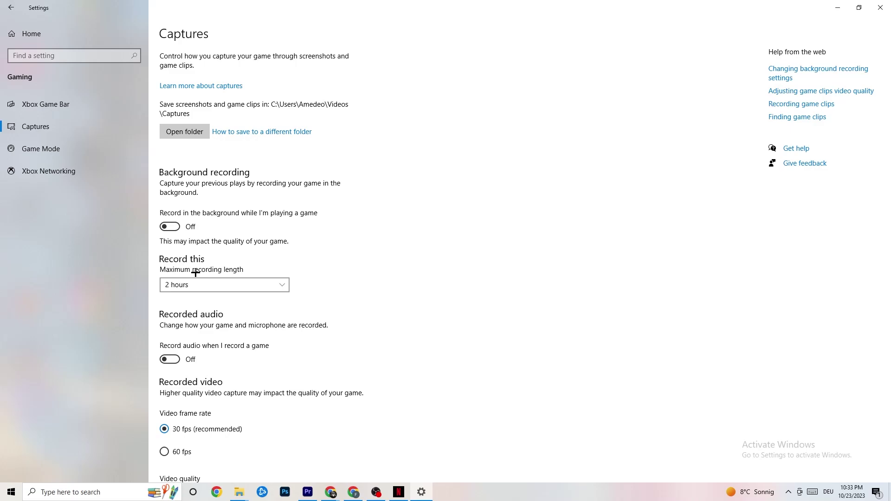
pyautogui.click(82, 149)
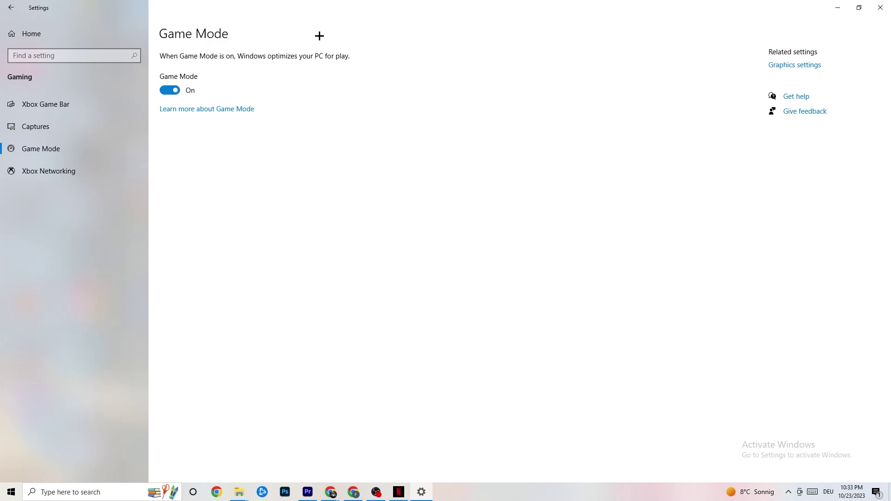
# Check the Troubleshoot and Windows Update pages under Update & Security, and close the Settings window
pyautogui.click(11, 8)
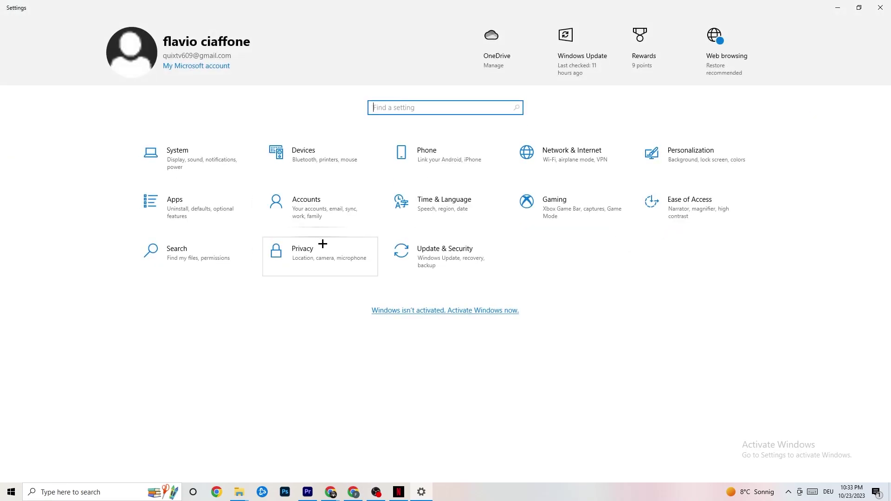
pyautogui.click(467, 264)
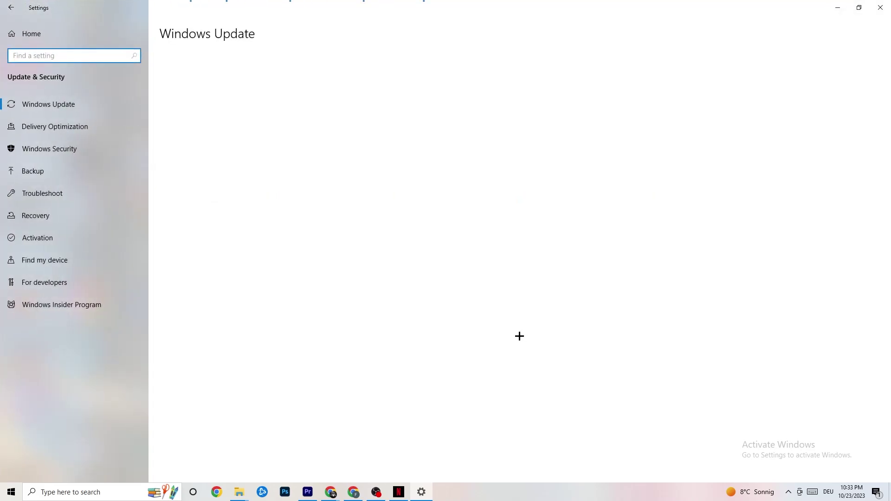
pyautogui.click(50, 183)
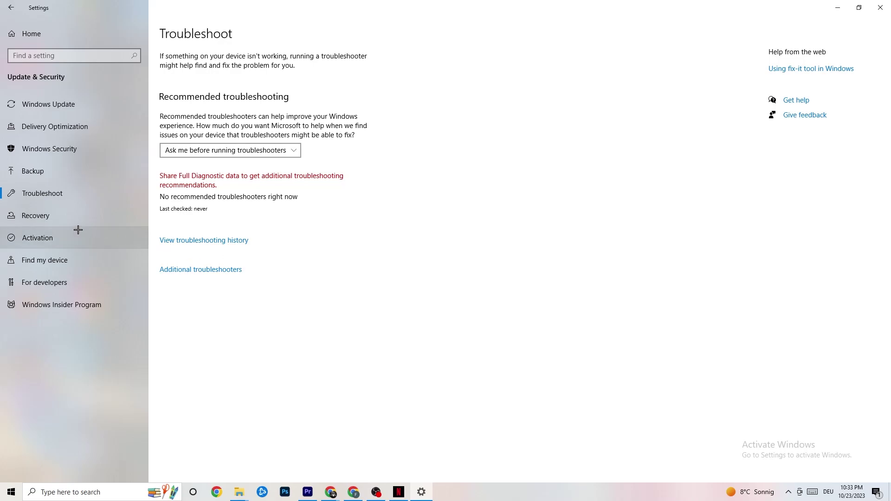
pyautogui.click(70, 105)
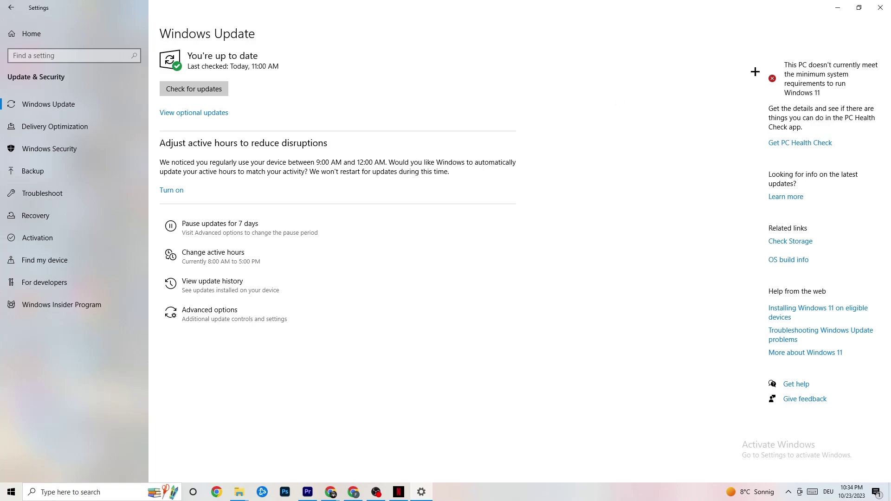
pyautogui.click(871, 11)
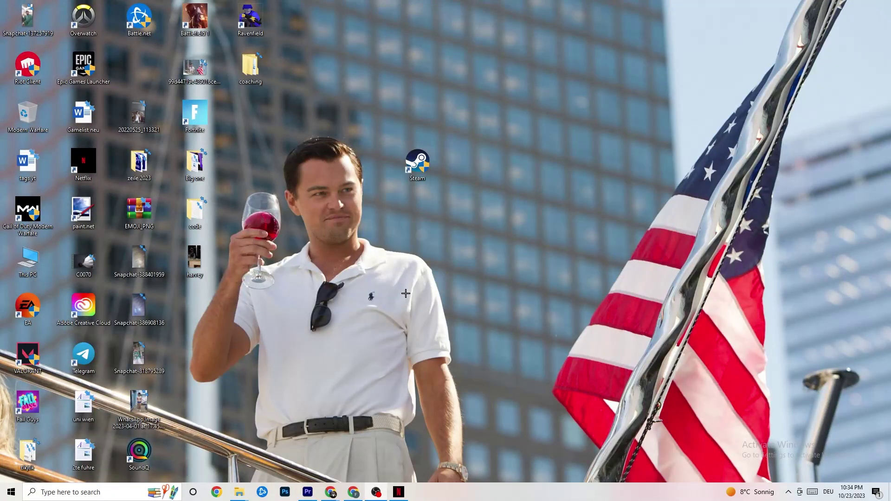